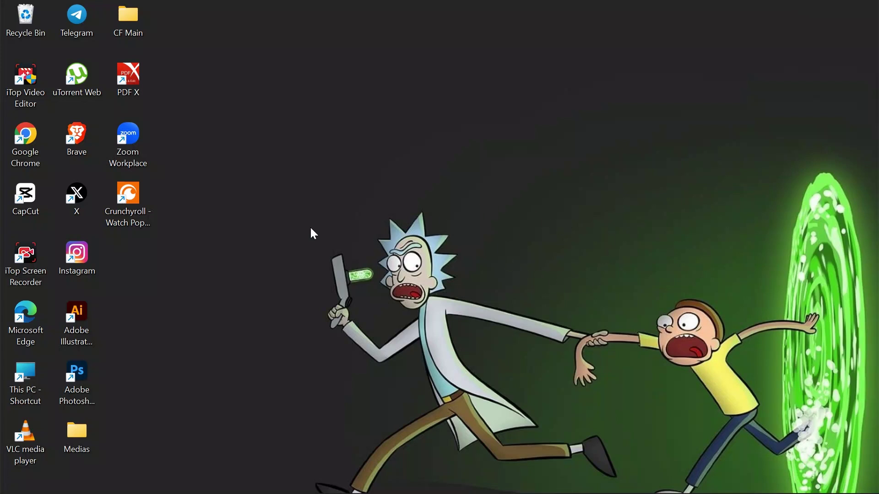
Launch Crunchyroll from the desktop shortcut and open Settings from the profile avatar menu
{"action": "double_click", "coordinate": [118, 208]}
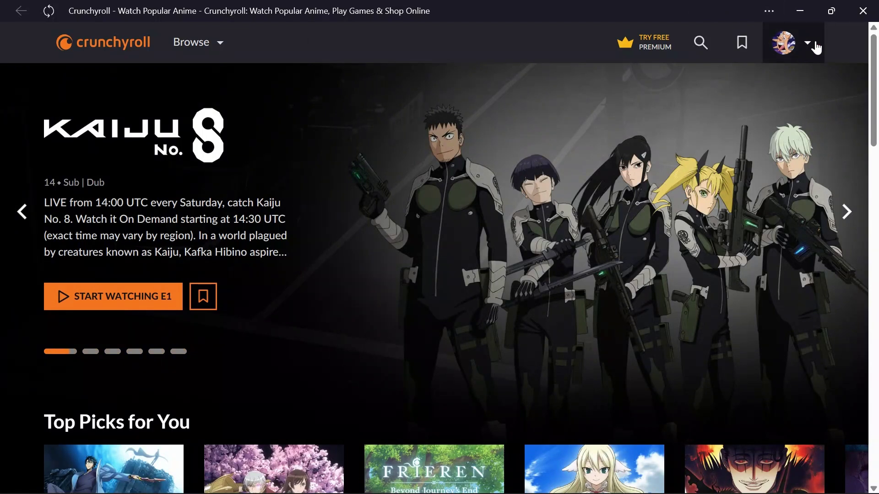
{"action": "left_click", "coordinate": [816, 47]}
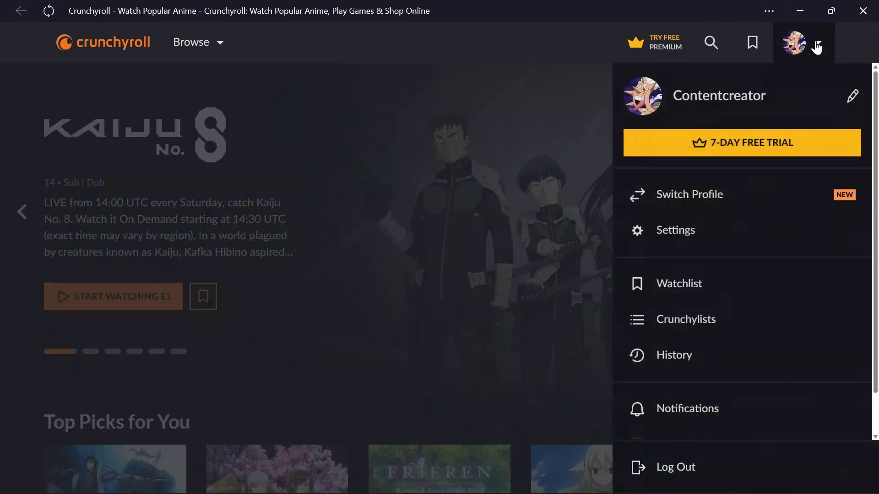
{"action": "left_click", "coordinate": [759, 237]}
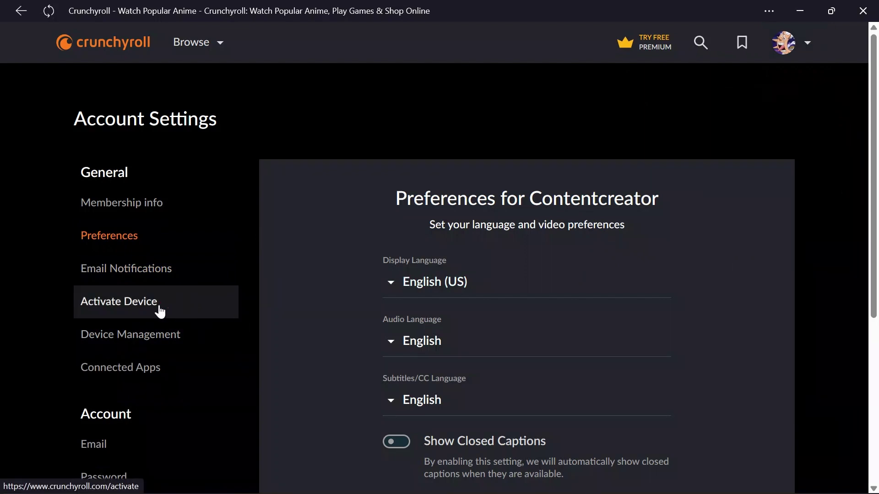
Open Activate Device from the settings sidebar, leaving its 6-character code field empty
{"action": "left_click", "coordinate": [159, 311]}
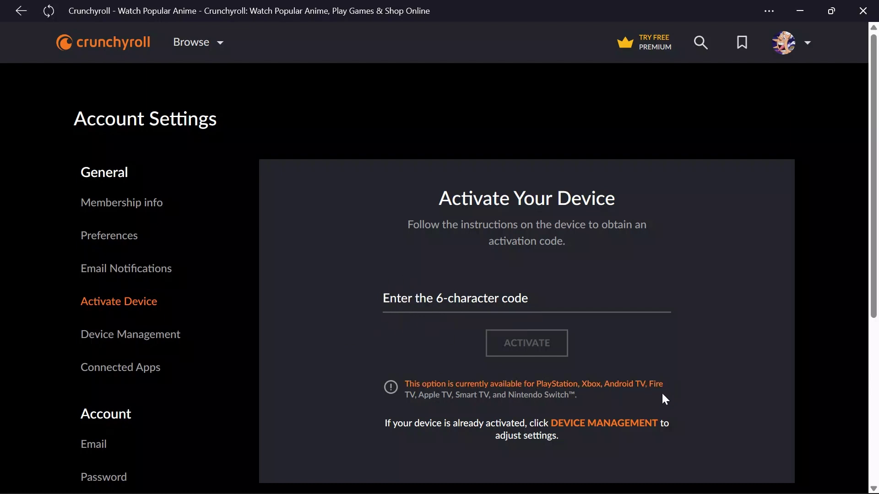
{"action": "left_click", "coordinate": [432, 302]}
{"action": "left_click", "coordinate": [423, 280]}
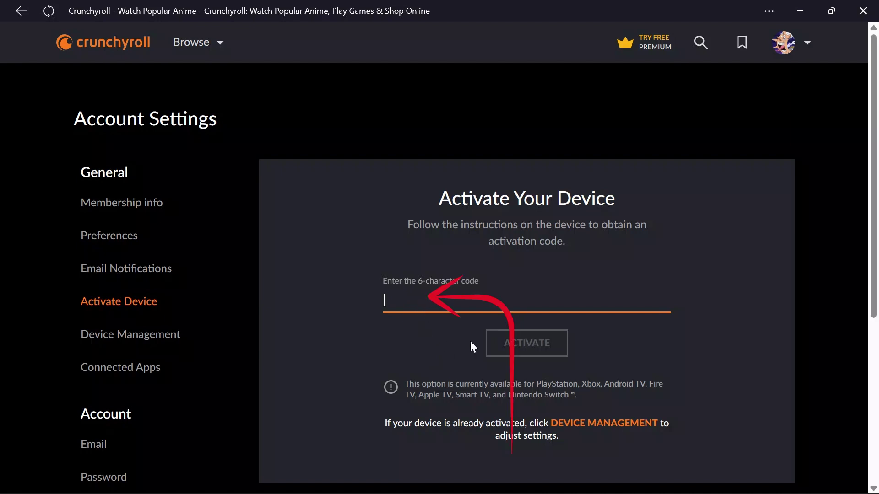
{"action": "left_click", "coordinate": [530, 341]}
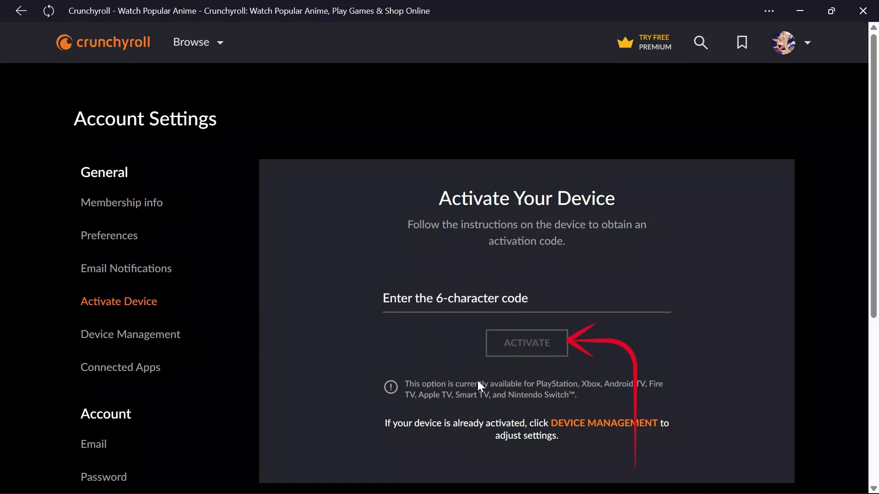
{"action": "double_click", "coordinate": [574, 391]}
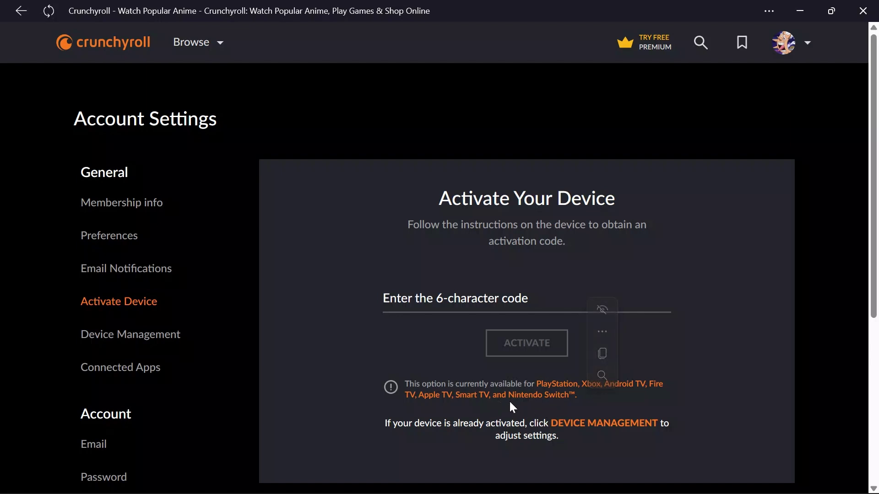
{"action": "left_click", "coordinate": [447, 306]}
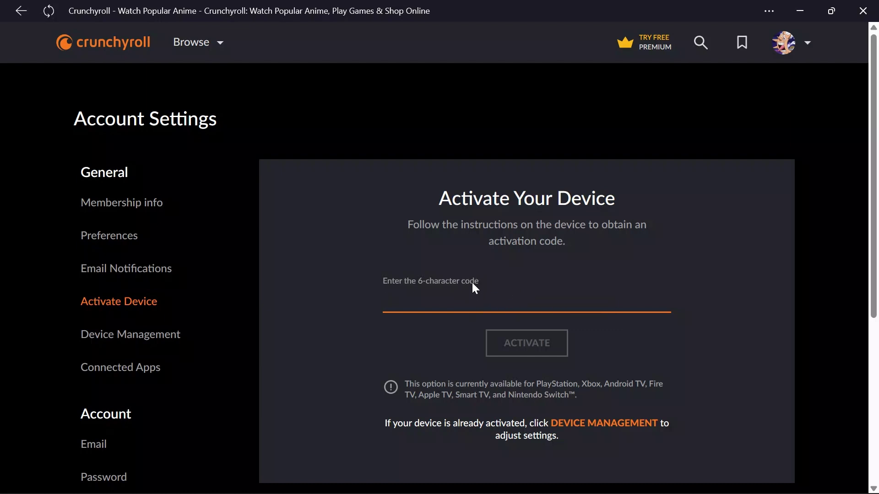
{"action": "right_click", "coordinate": [485, 303]}
{"action": "left_click", "coordinate": [458, 311]}
{"action": "left_click", "coordinate": [508, 337]}
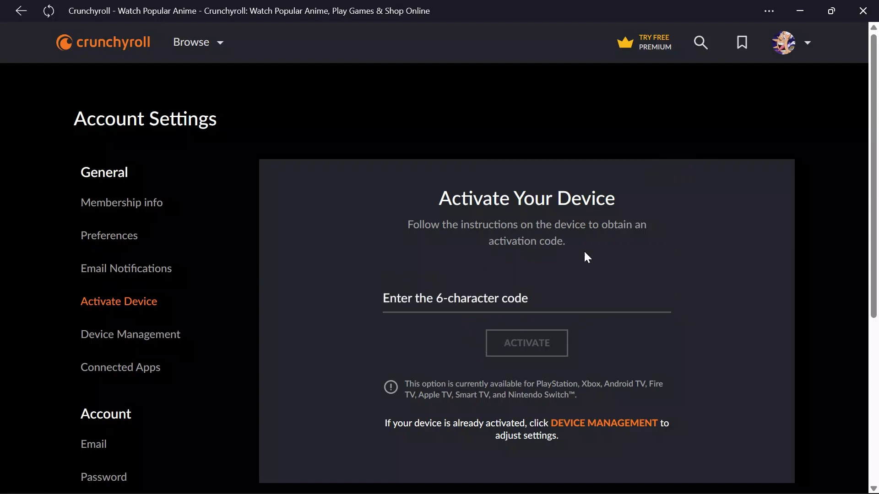
Close the Crunchyroll window with its X button, returning to the Windows desktop
{"action": "left_click", "coordinate": [866, 11]}
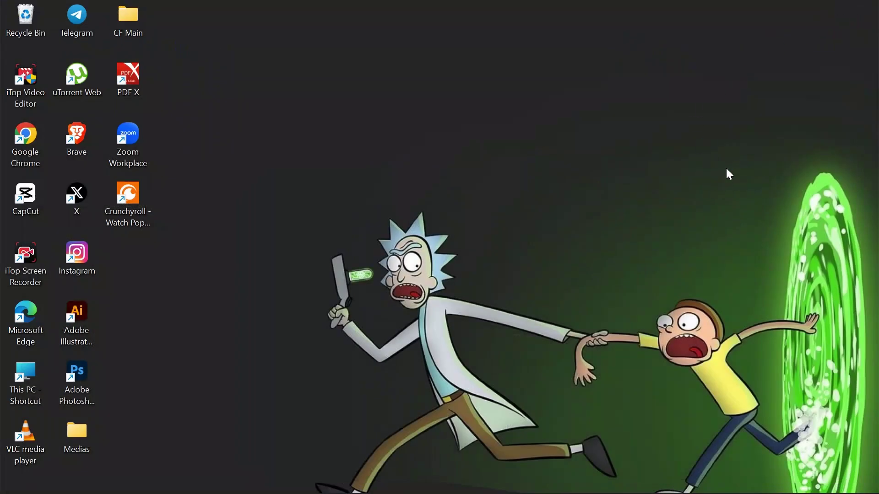